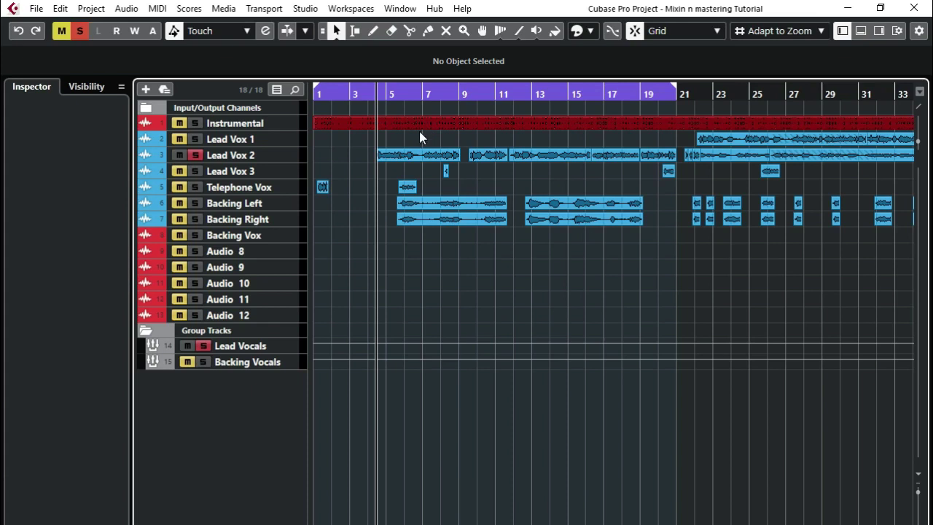
- Select the Instrumental event and solo the Instrumental track
{"action": "left_click", "coordinate": [466, 125]}
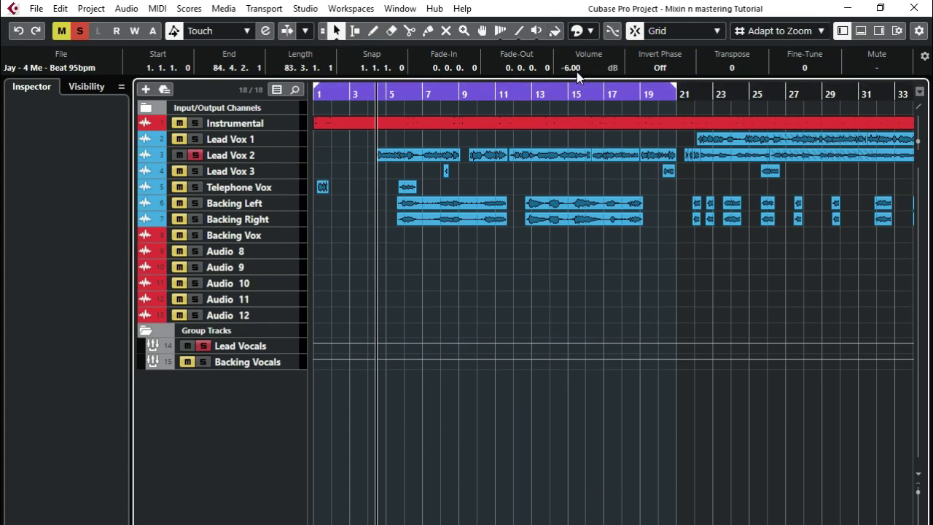
{"action": "left_click", "coordinate": [194, 123]}
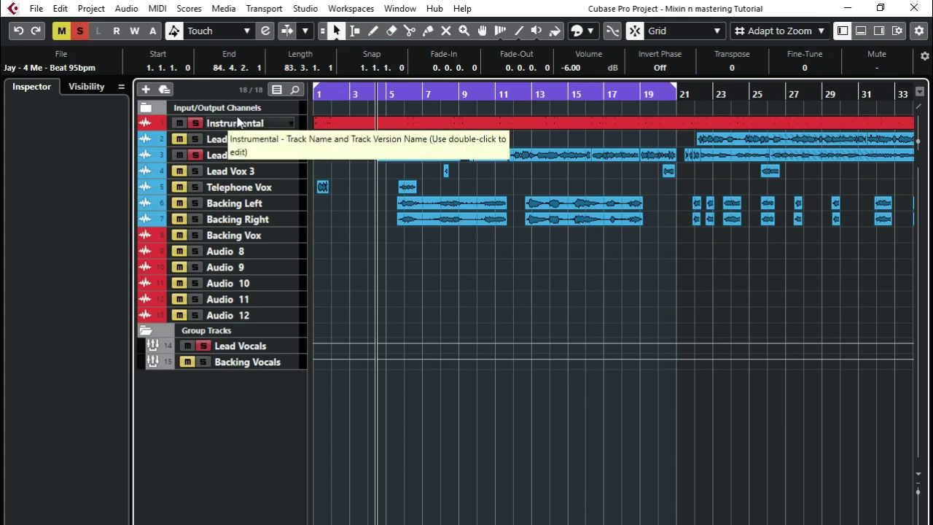
- Load Analyzer > mvMeter into insert slot 12 of the Stereo Out channel
{"action": "left_click", "coordinate": [865, 34]}
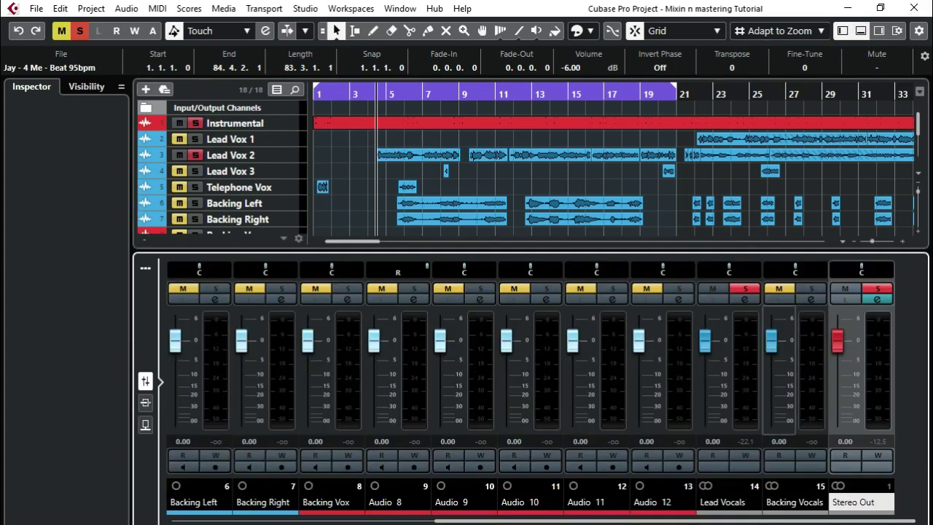
{"action": "left_click", "coordinate": [871, 300]}
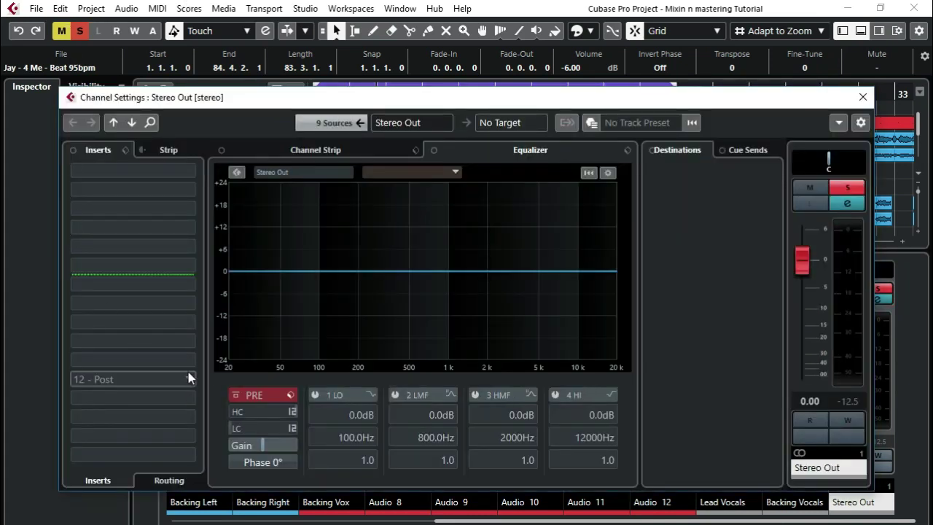
{"action": "left_click", "coordinate": [188, 375]}
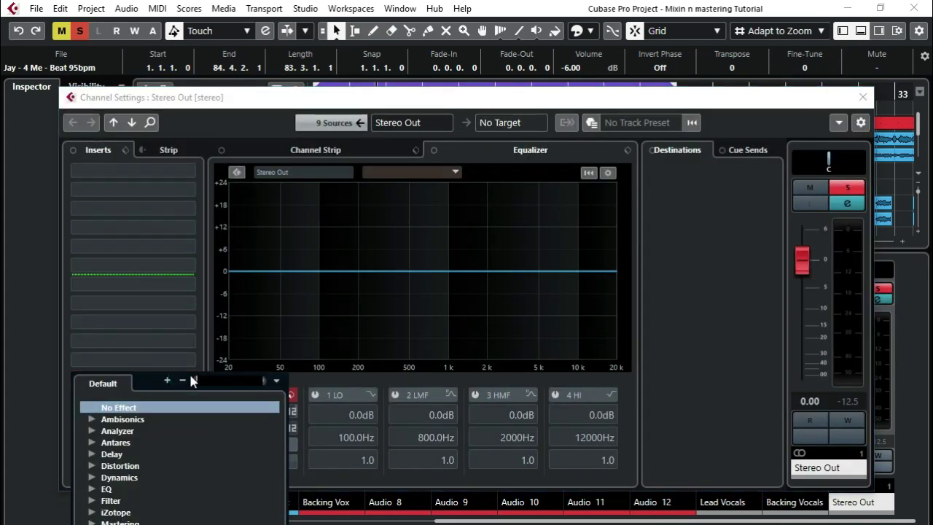
{"action": "left_click", "coordinate": [93, 430]}
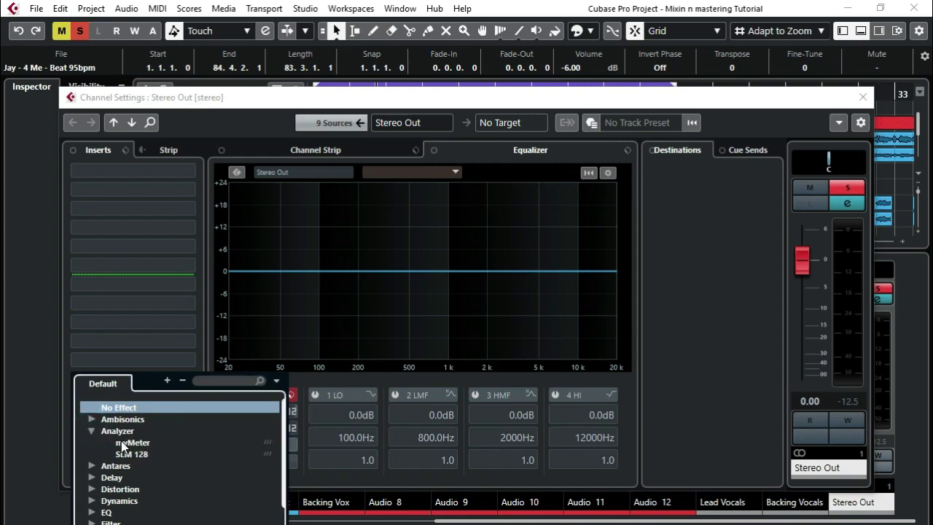
{"action": "left_click", "coordinate": [123, 443]}
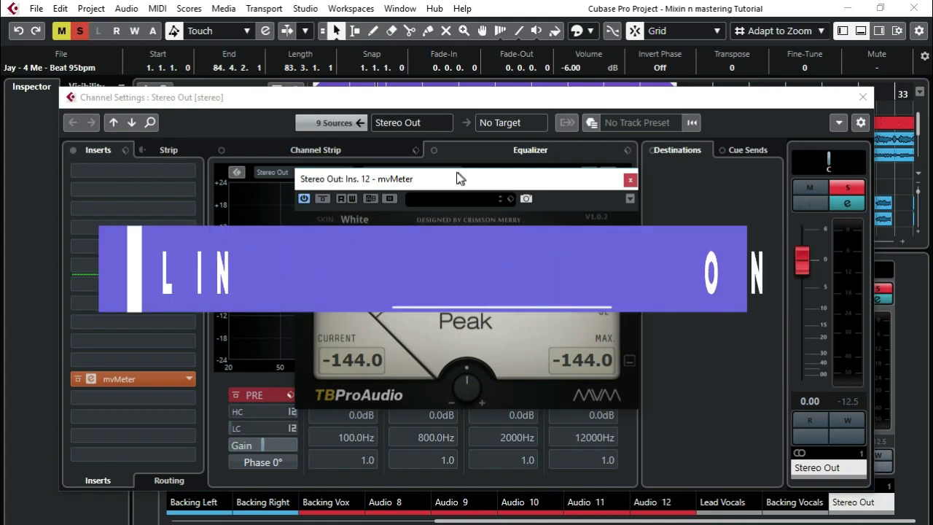
- Move the mvMeter window to the right and close Stereo Out's Channel Settings
{"action": "left_click_drag", "start_coordinate": [446, 180], "coordinate": [899, 291]}
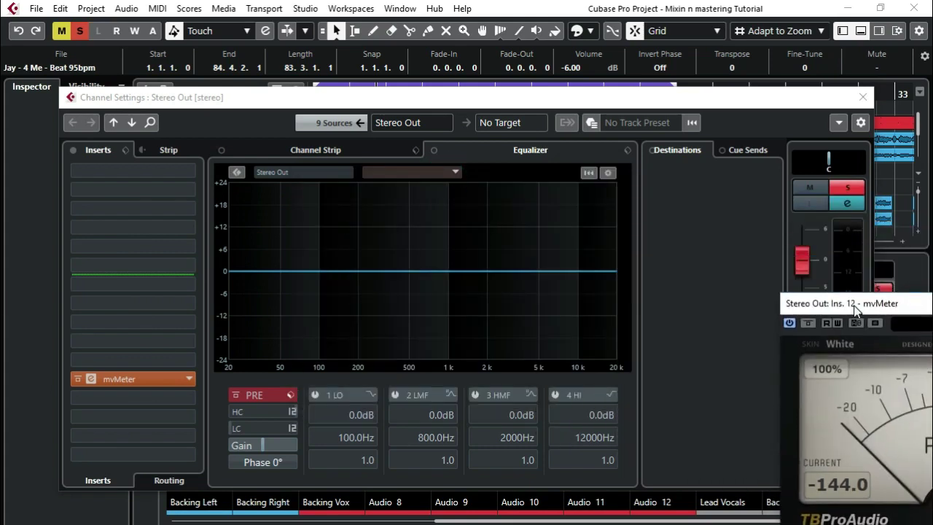
{"action": "left_click_drag", "start_coordinate": [854, 313], "coordinate": [906, 314]}
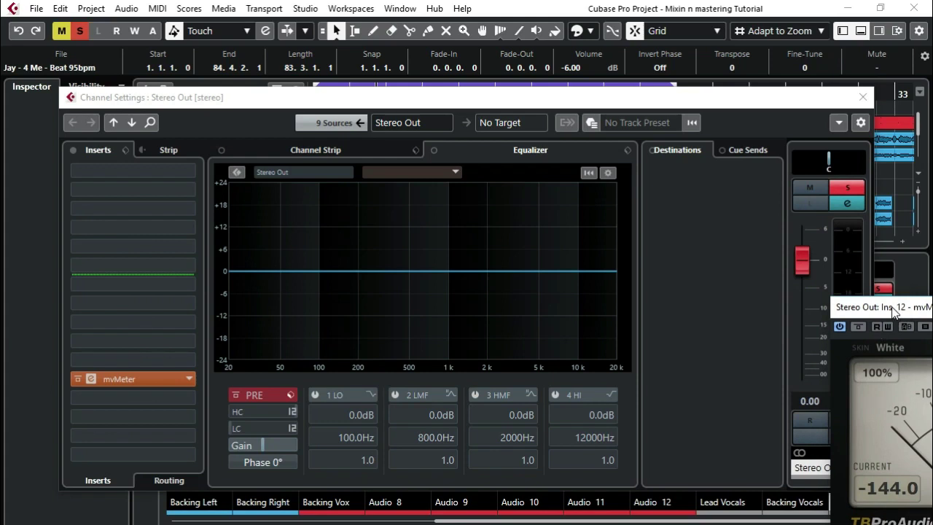
{"action": "left_click", "coordinate": [863, 98]}
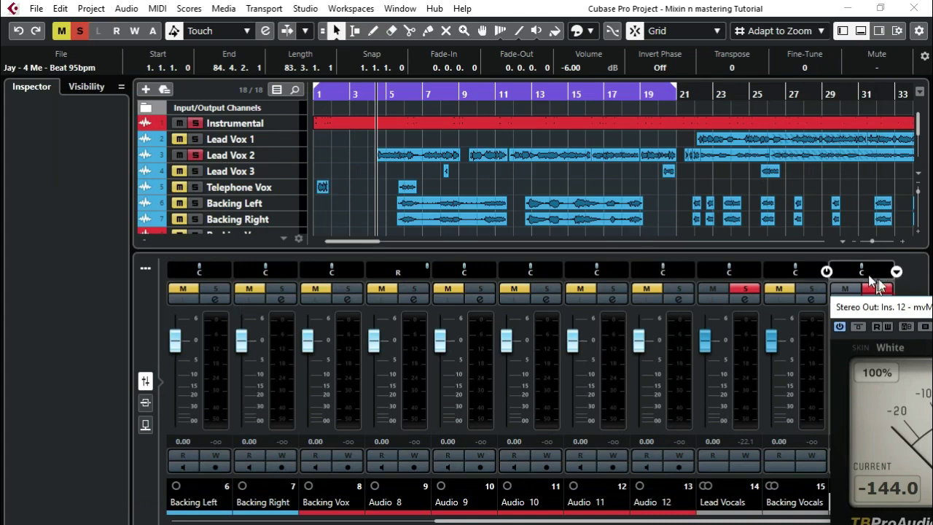
- Hide the mixer and clear the solos on both Lead Vox tracks
{"action": "left_click", "coordinate": [858, 33]}
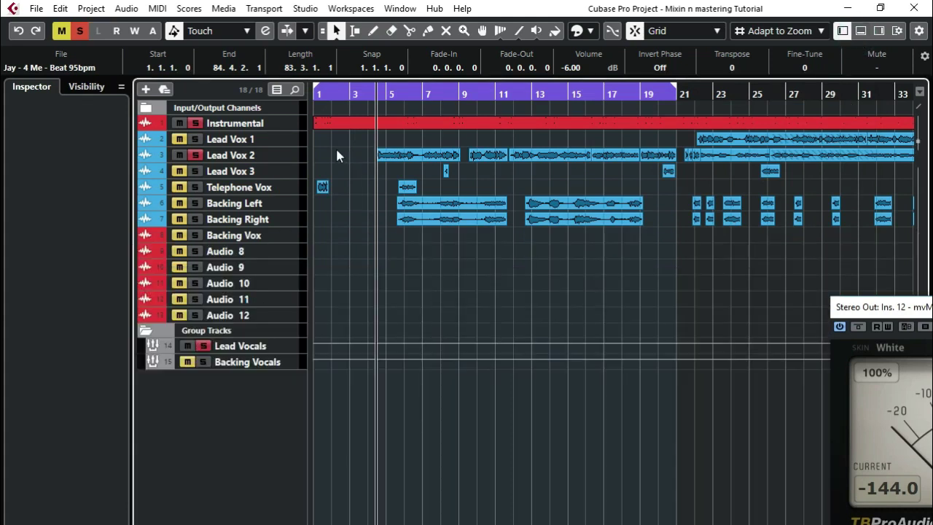
{"action": "left_click", "coordinate": [179, 155]}
{"action": "left_click", "coordinate": [179, 139]}
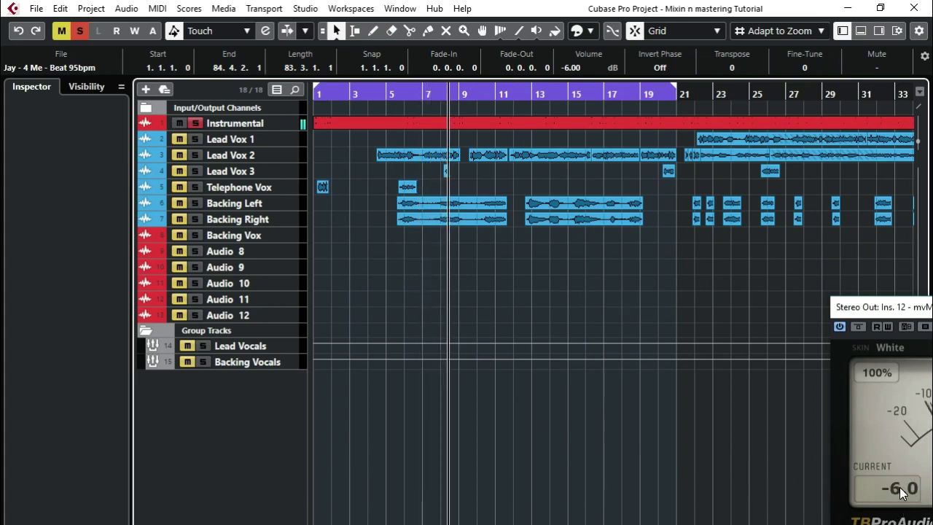
- Stop playback, reset the mvMeter readout, then solo Lead Vox 2 and play it
{"action": "key", "text": "space"}
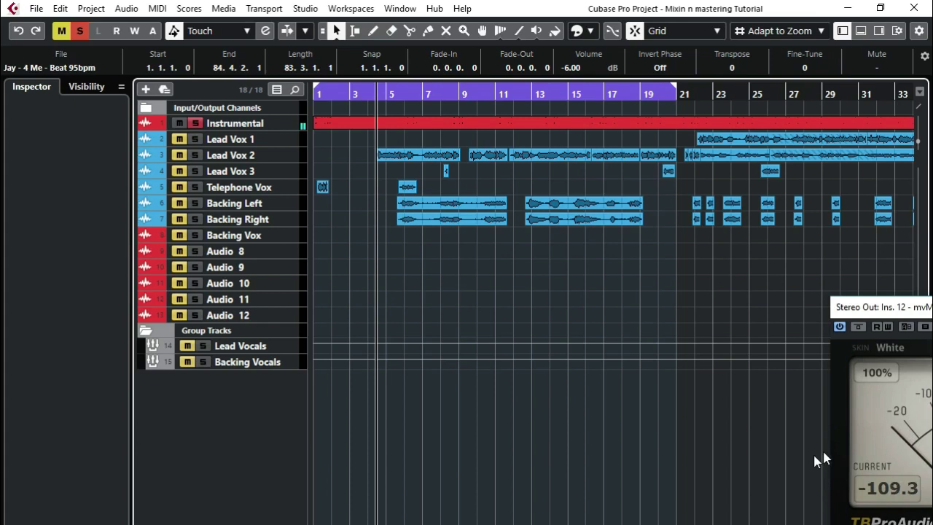
{"action": "left_click", "coordinate": [905, 494]}
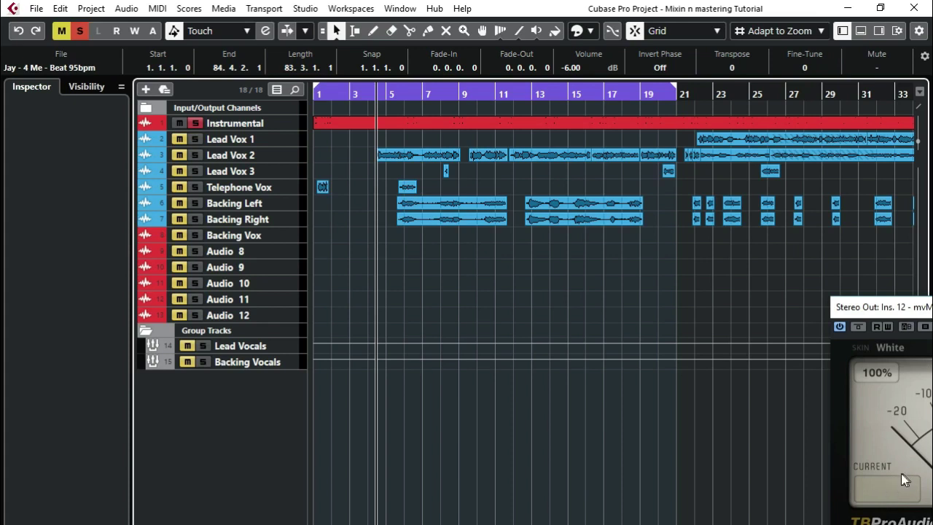
{"action": "left_click", "coordinate": [195, 154]}
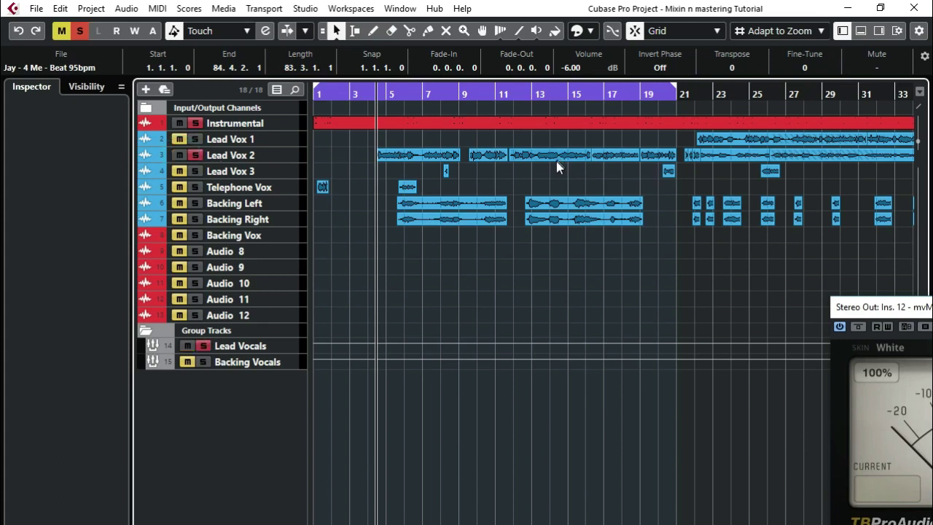
{"action": "key", "text": "space"}
- Raise the Vocal 2_10 event volume from 6.00 to 9.00 dB while playing it back
{"action": "left_click", "coordinate": [440, 155]}
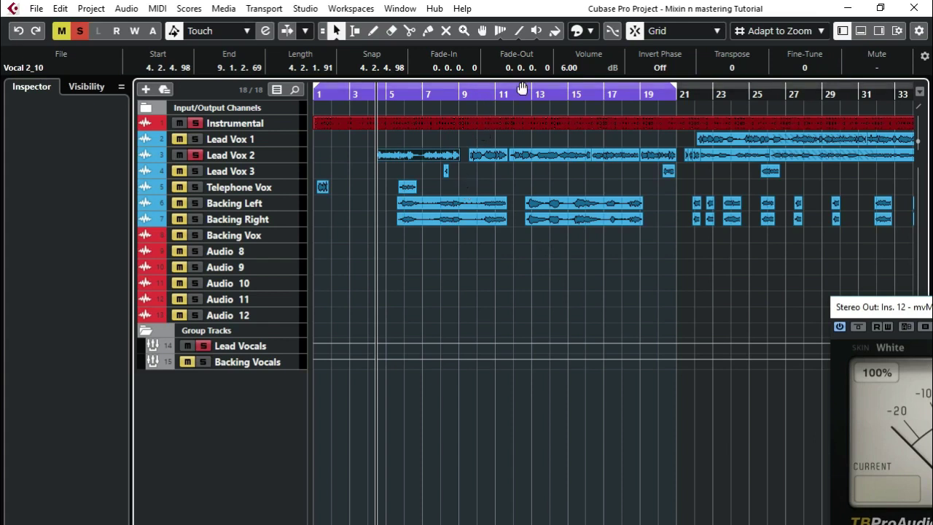
{"action": "key", "text": "space"}
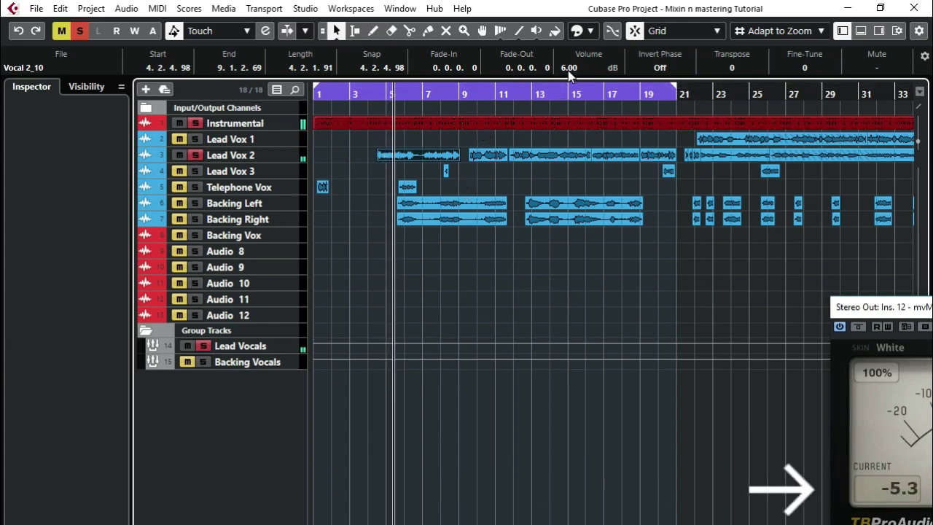
{"action": "scroll", "coordinate": [562, 68], "scroll_direction": "up", "scroll_amount": 1}
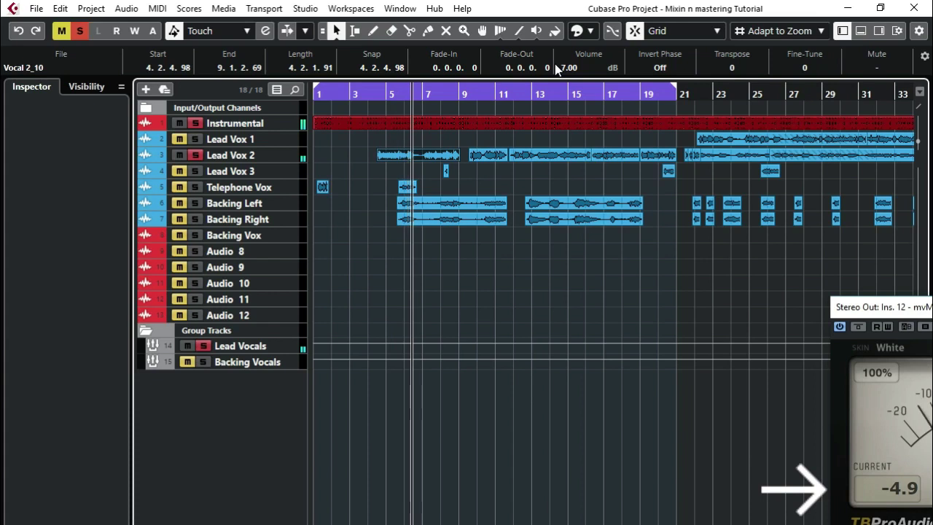
{"action": "scroll", "coordinate": [571, 67], "scroll_direction": "up", "scroll_amount": 2}
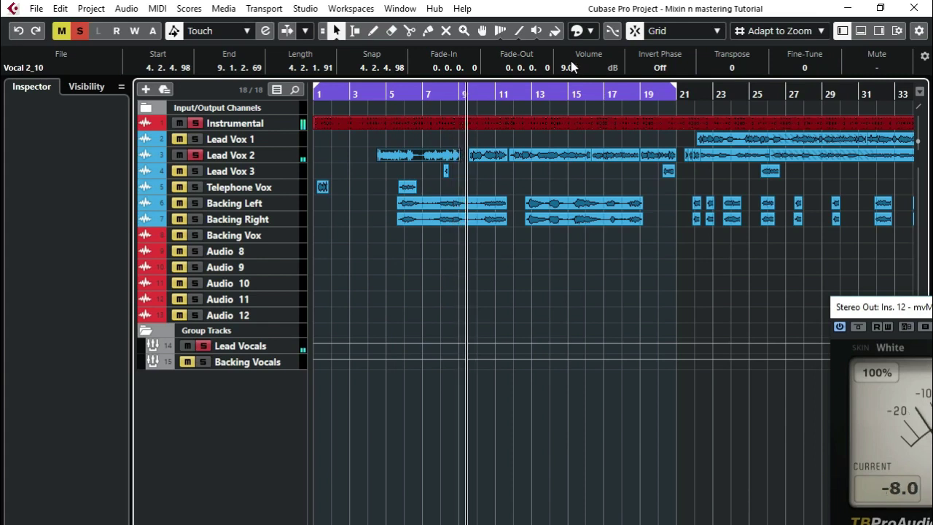
{"action": "key", "text": "space"}
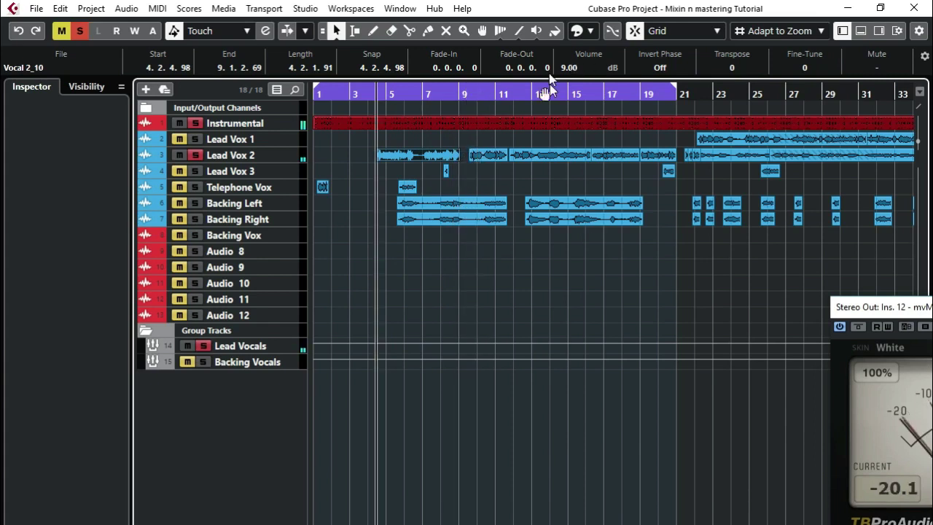
{"action": "left_click", "coordinate": [489, 156]}
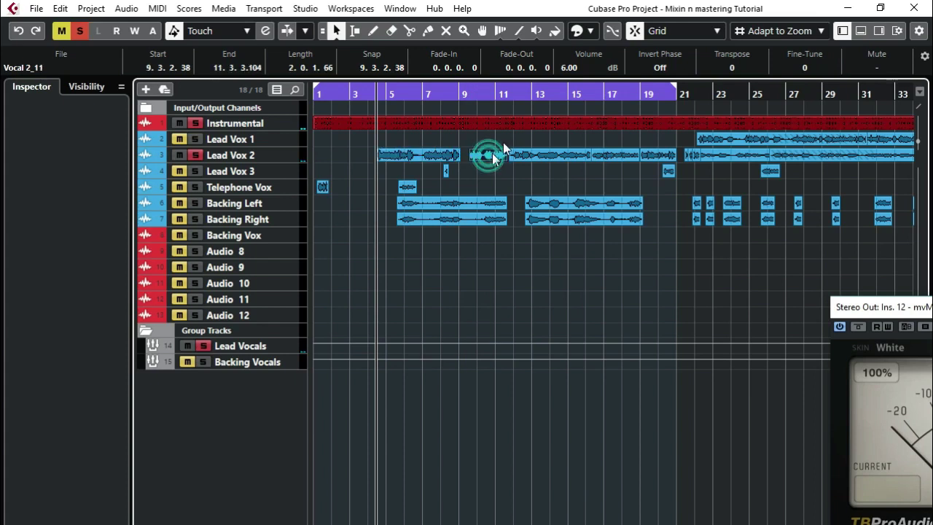
- Audition the Lead Vox 2 passage starting around bar 9
{"action": "left_click", "coordinate": [464, 93]}
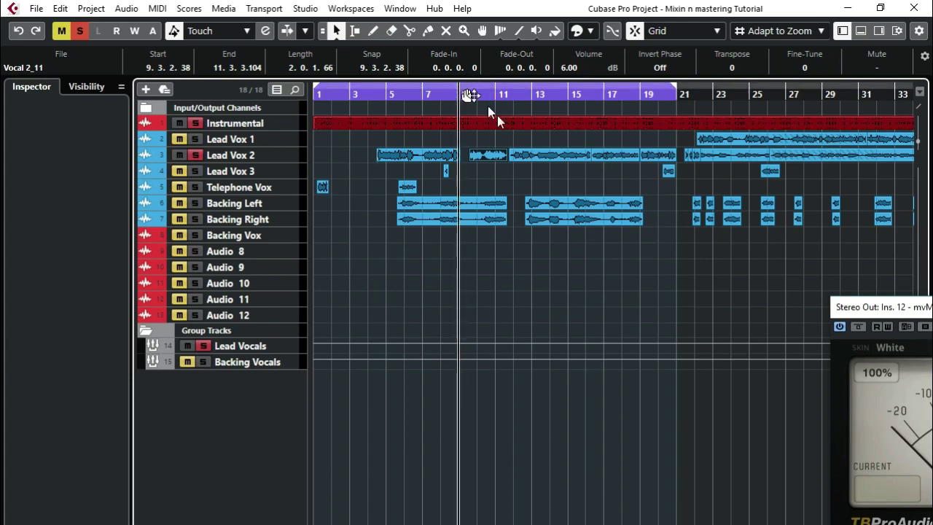
{"action": "key", "text": "space"}
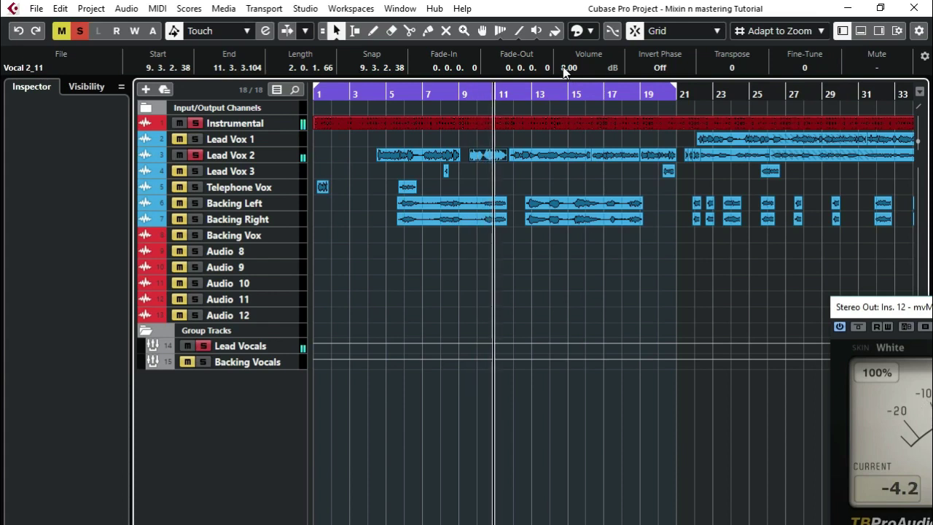
{"action": "key", "text": "space"}
{"action": "key", "text": "space"}
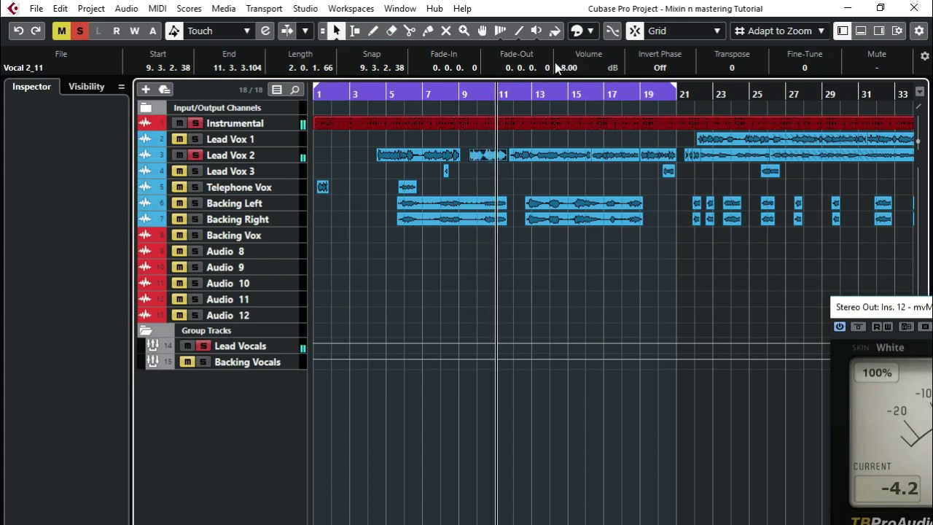
{"action": "key", "text": "space"}
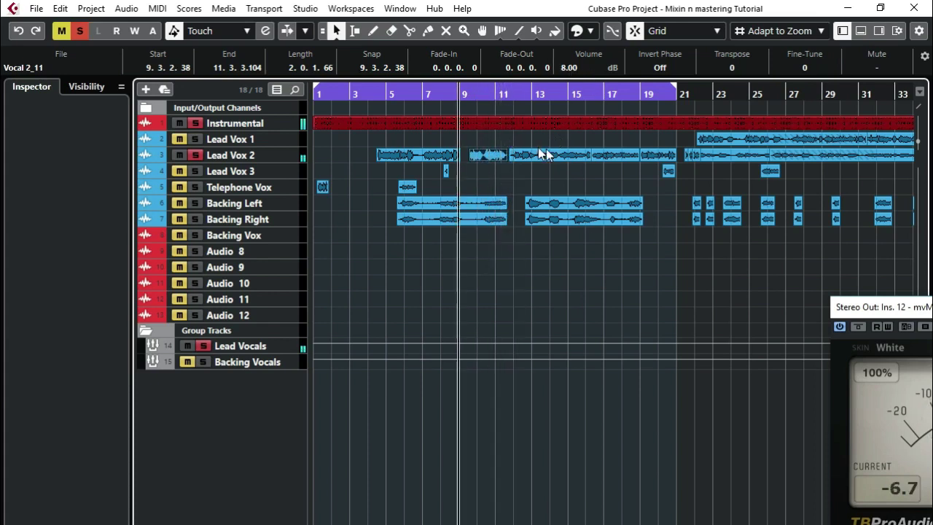
- Raise the Vocal 2_17 event volume from 6.00 to 9.00 dB, replaying from its start
{"action": "left_click", "coordinate": [548, 149]}
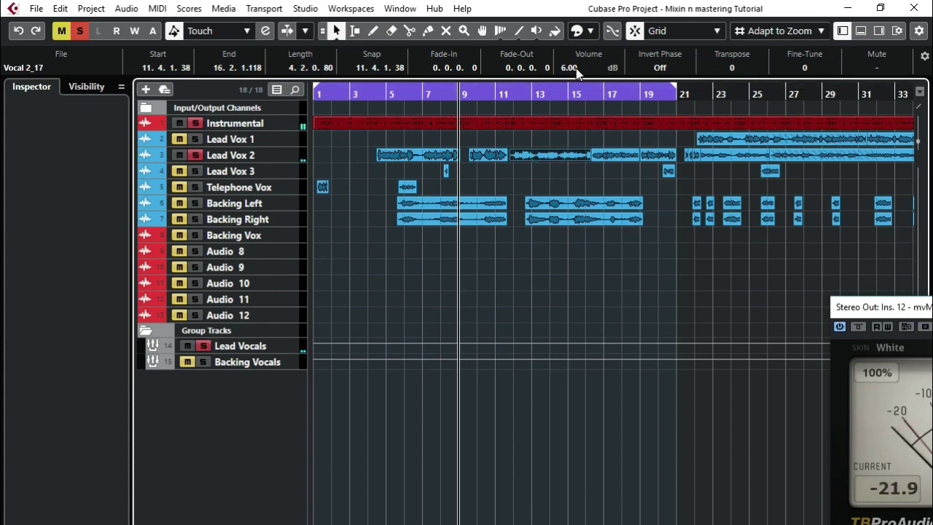
{"action": "key", "text": "space"}
{"action": "key", "text": "l"}
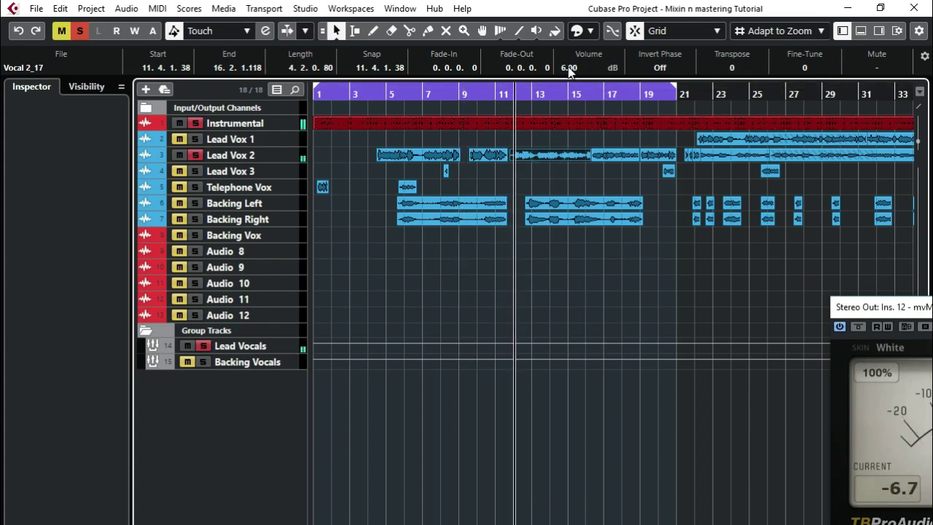
{"action": "scroll", "coordinate": [572, 67], "scroll_direction": "up", "scroll_amount": 3}
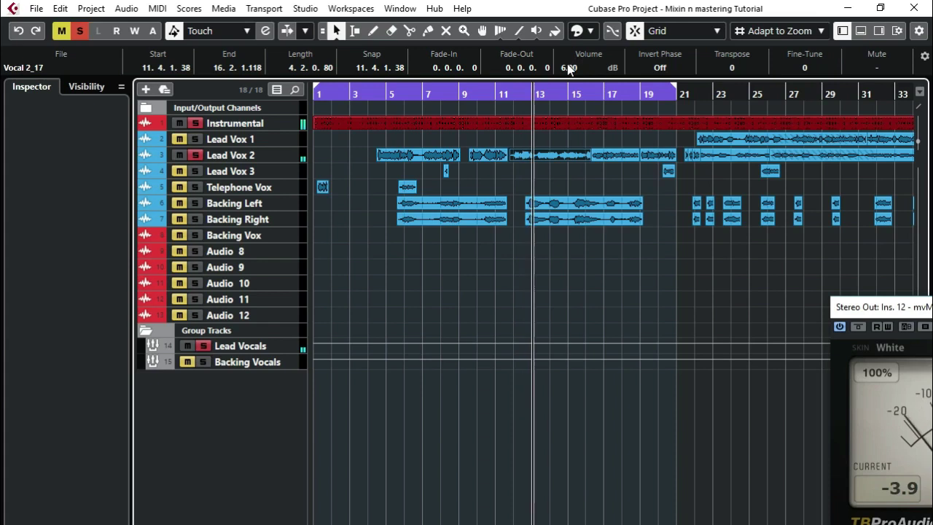
{"action": "key", "text": "l"}
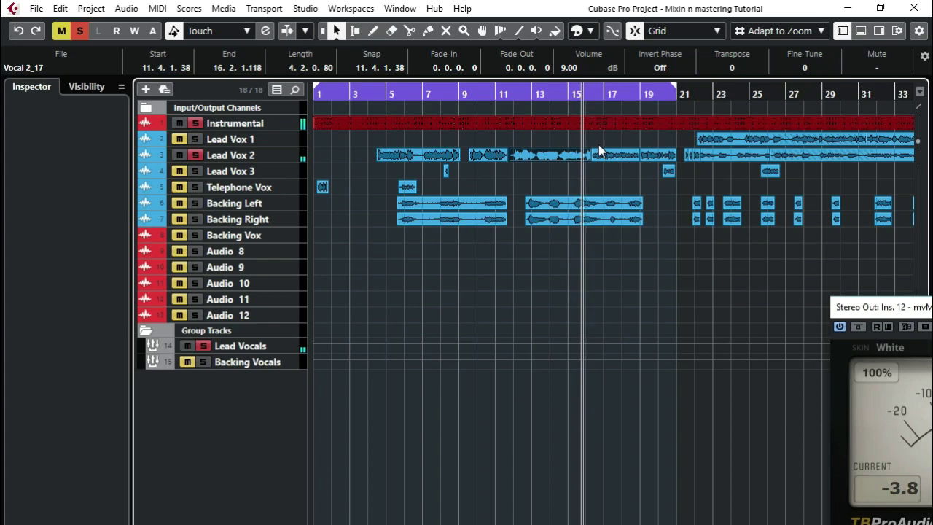
- Raise the Vocal 1_04 event volume to 11.00 dB
{"action": "left_click", "coordinate": [619, 157]}
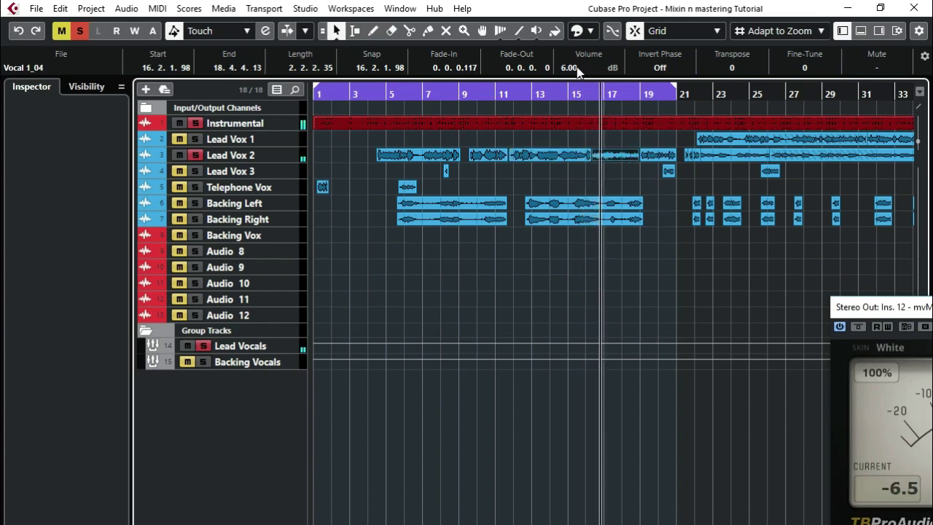
{"action": "scroll", "coordinate": [575, 68], "scroll_direction": "up", "scroll_amount": 3}
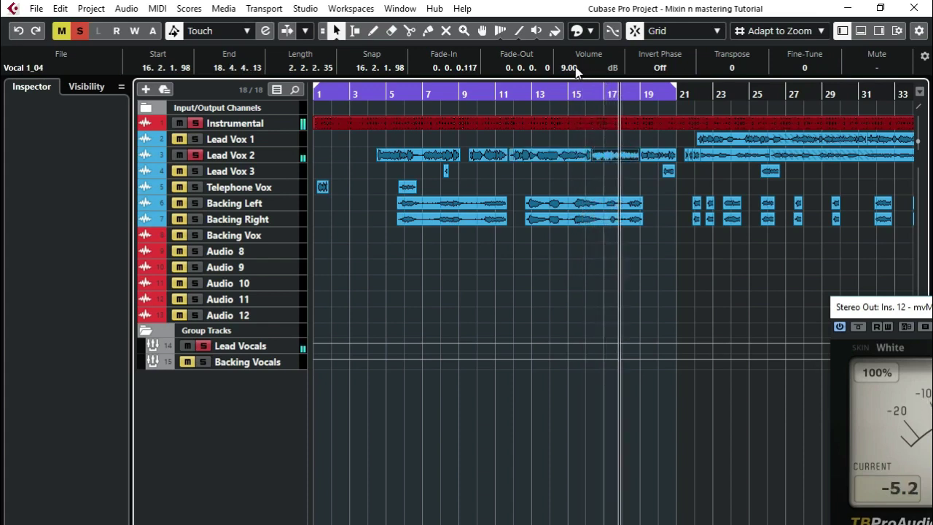
{"action": "scroll", "coordinate": [576, 68], "scroll_direction": "up", "scroll_amount": 2}
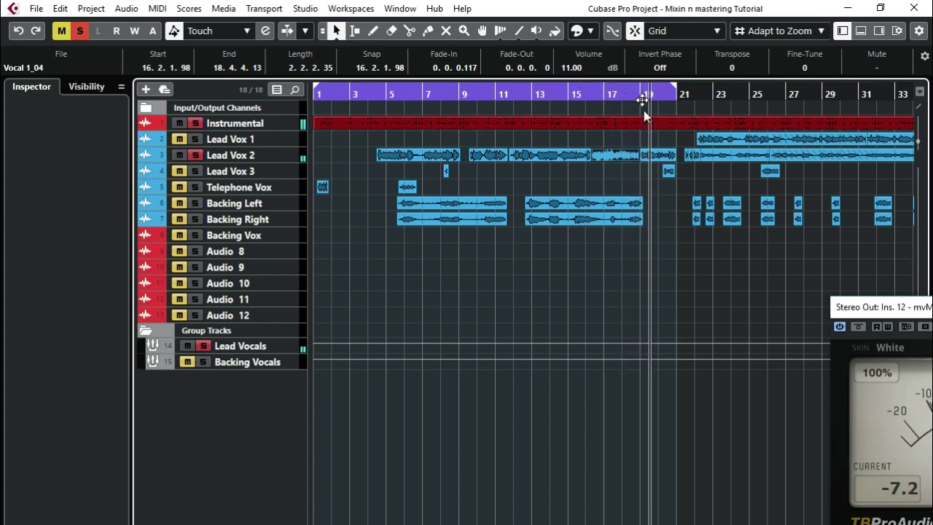
- Raise Copy of Vocal 2_08 near bar 19 to 9.00 dB, then stop and deselect
{"action": "left_click", "coordinate": [663, 155]}
{"action": "key", "text": "space"}
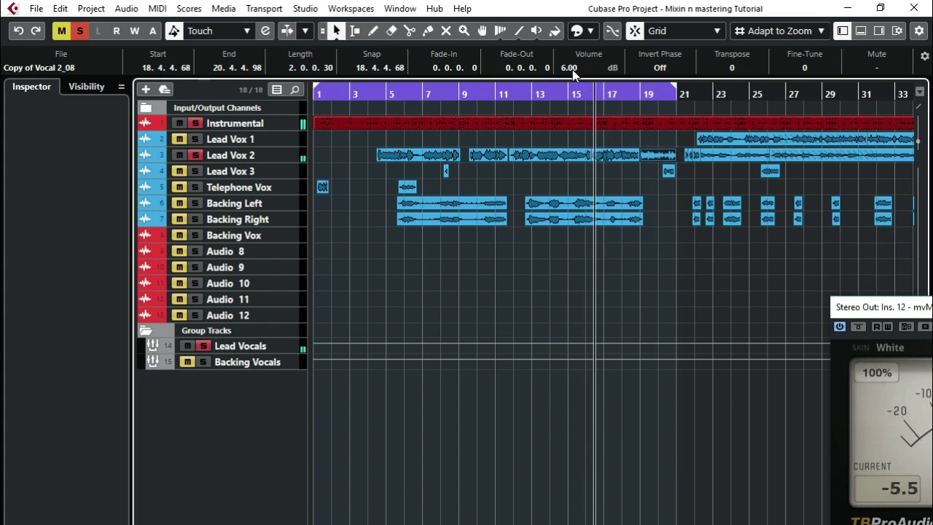
{"action": "scroll", "coordinate": [576, 73], "scroll_direction": "up", "scroll_amount": 3}
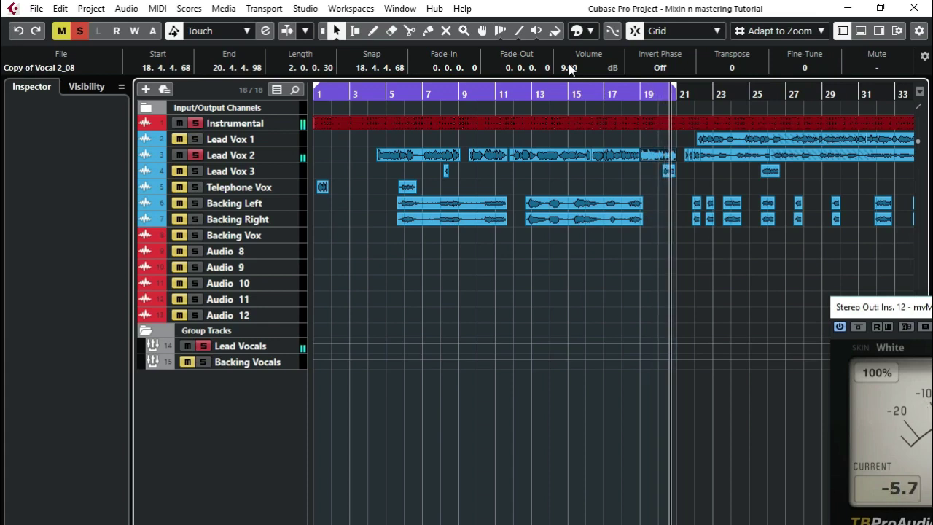
{"action": "key", "text": "space"}
{"action": "left_click", "coordinate": [393, 178]}
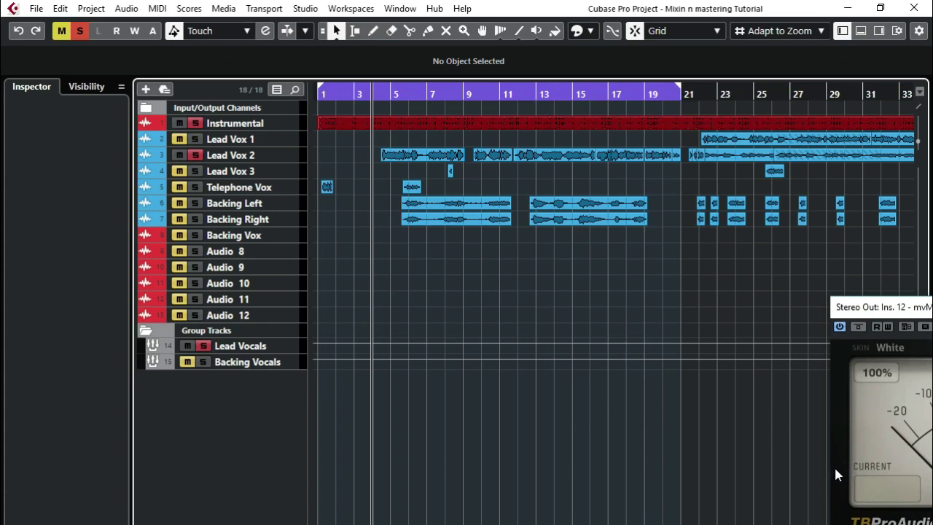
- Show Backing Left in the Inspector and audition the backing and lead events from bar 5
{"action": "left_click", "coordinate": [302, 203]}
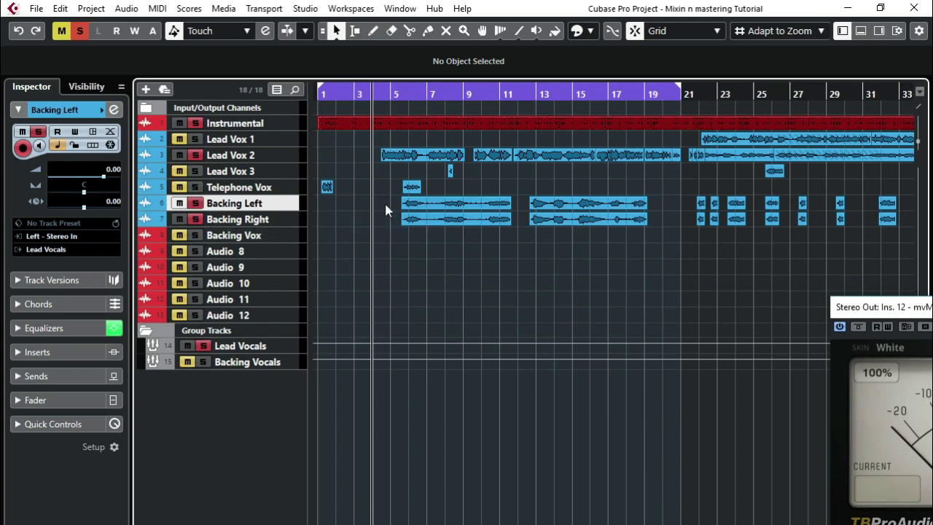
{"action": "left_click_drag", "start_coordinate": [384, 205], "coordinate": [518, 233]}
{"action": "left_click", "coordinate": [426, 156]}
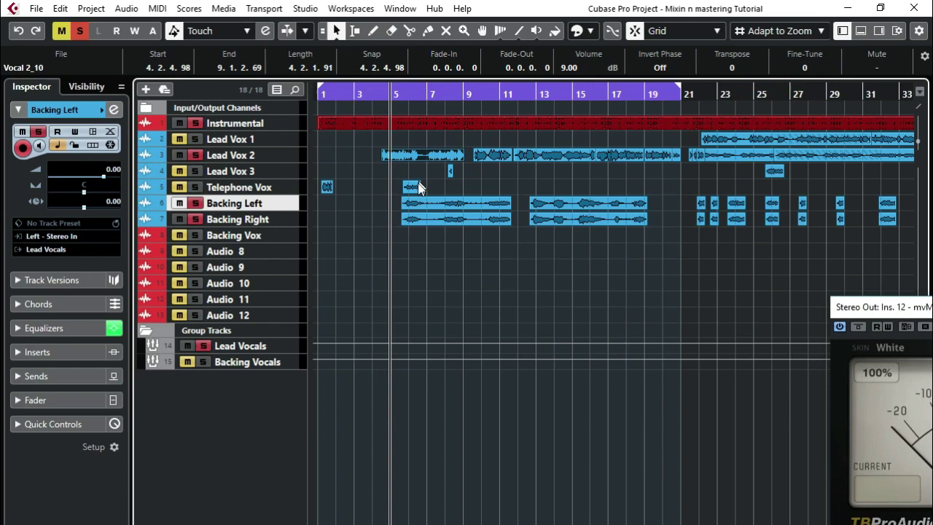
{"action": "key", "text": "space"}
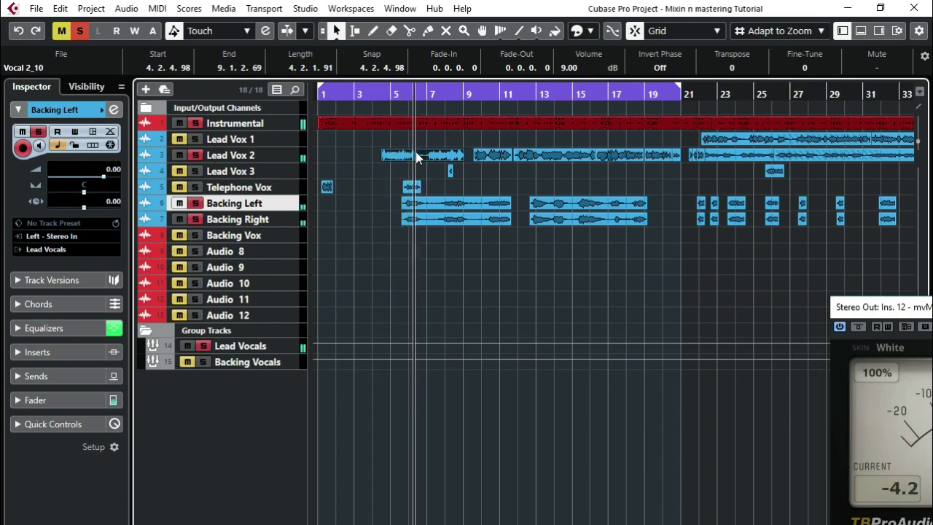
{"action": "key", "text": "space"}
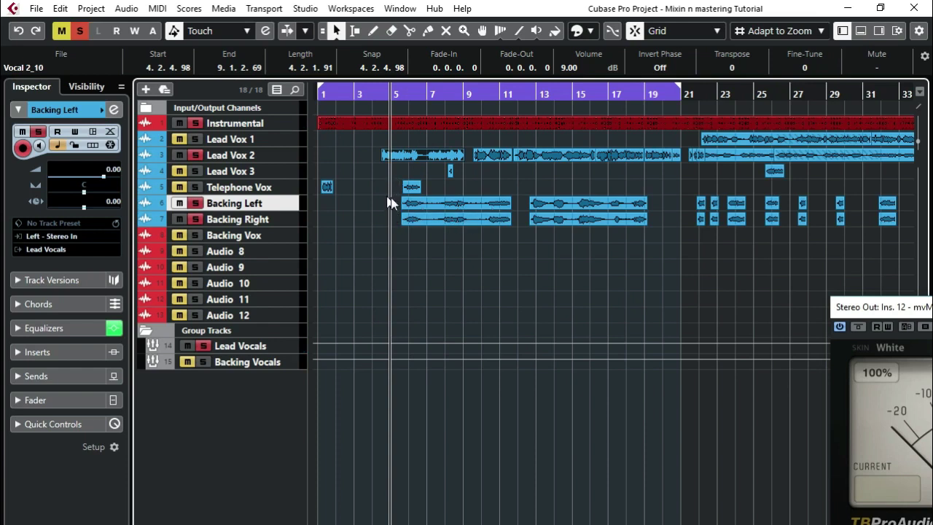
{"action": "key", "text": "space"}
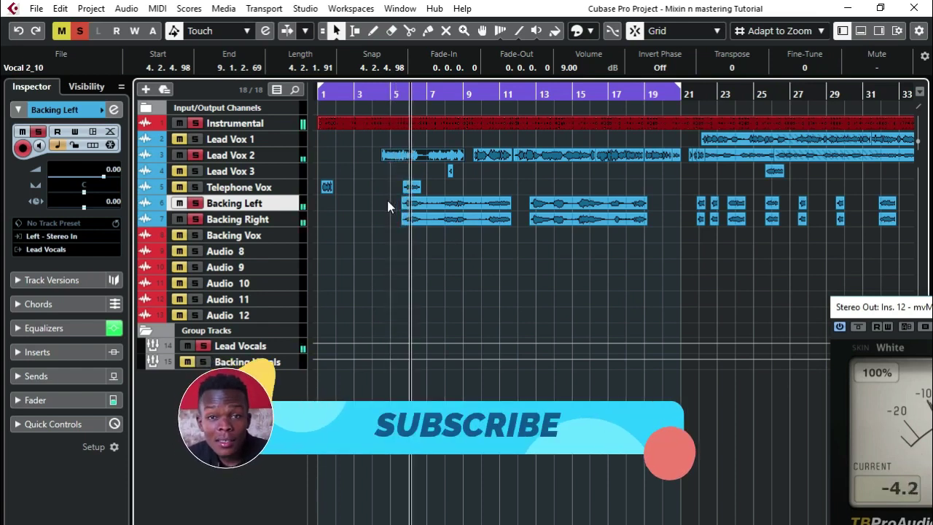
- Test the first backing events' volume up and back, leaving it at 6.82 dB
{"action": "left_click", "coordinate": [388, 203]}
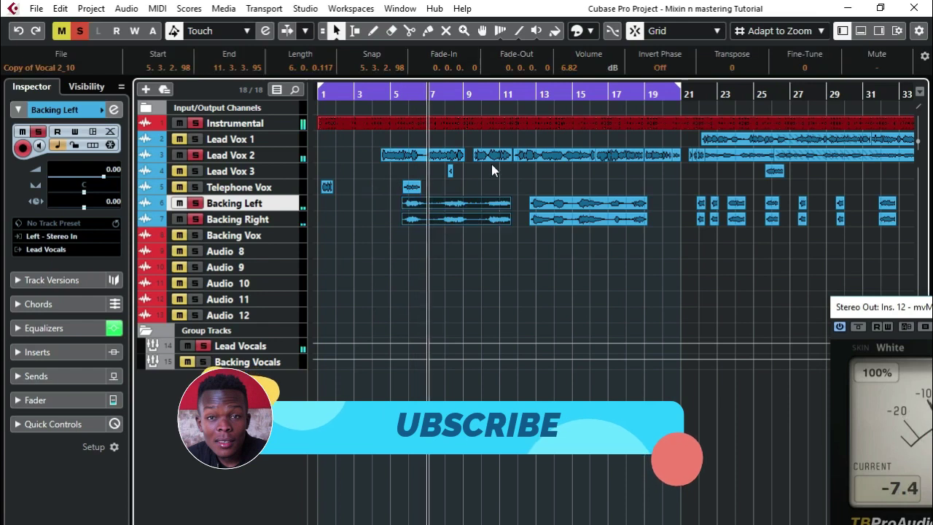
{"action": "scroll", "coordinate": [567, 69], "scroll_direction": "up", "scroll_amount": 1}
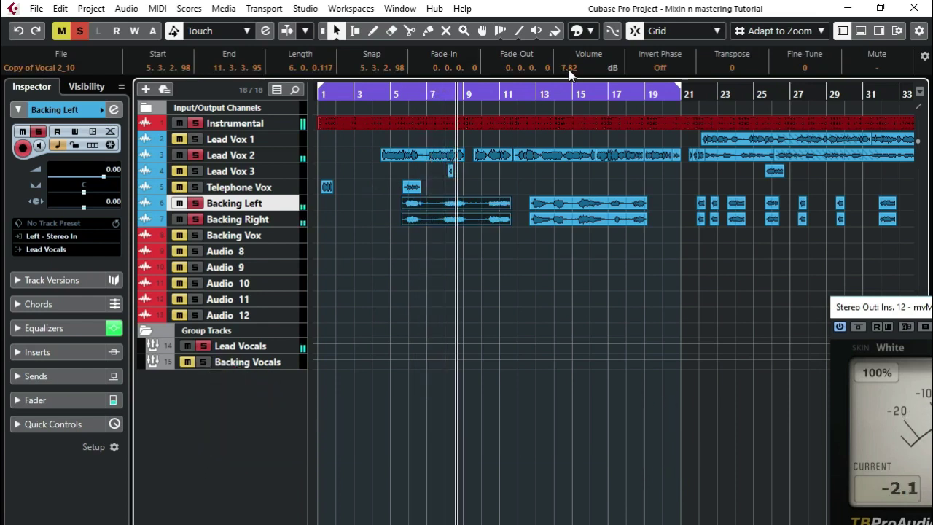
{"action": "scroll", "coordinate": [569, 68], "scroll_direction": "down", "scroll_amount": 1}
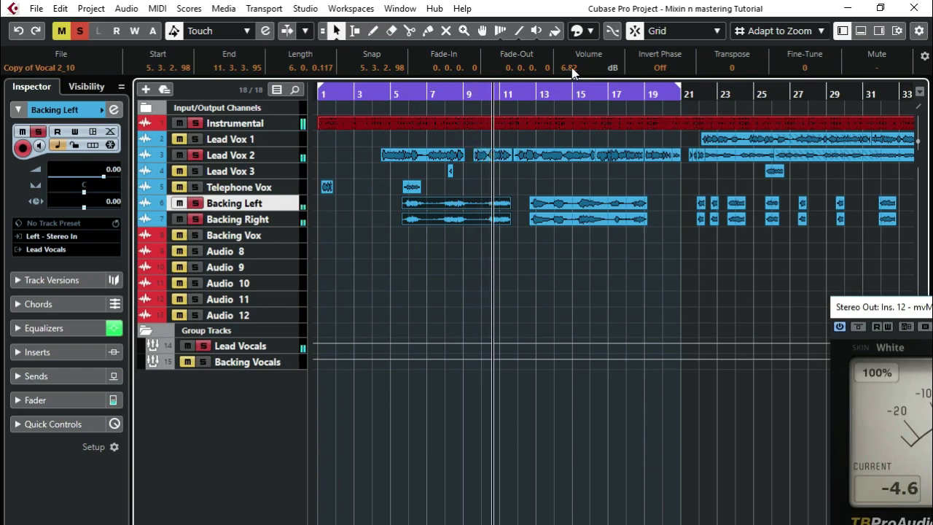
{"action": "key", "text": "l"}
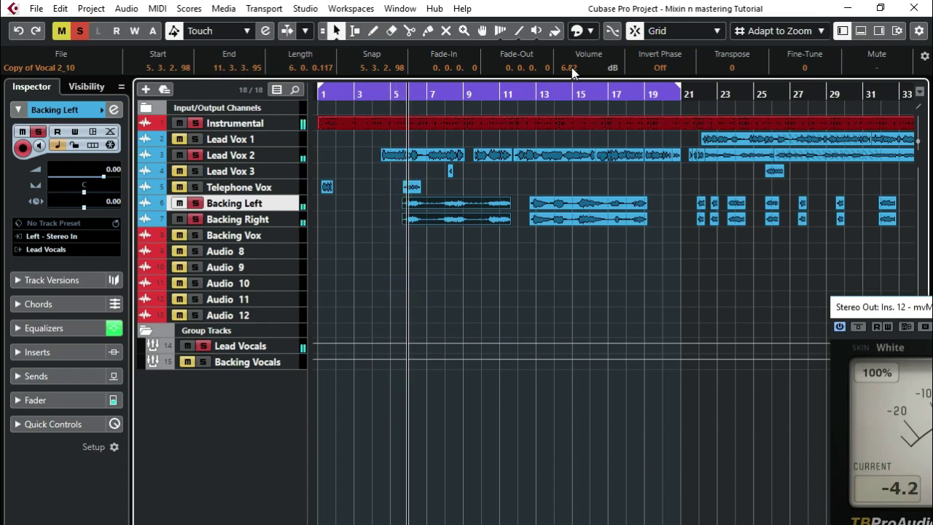
- Pan Backing Left hard left, then select Backing Right and play to hear the panning
{"action": "key", "text": "l"}
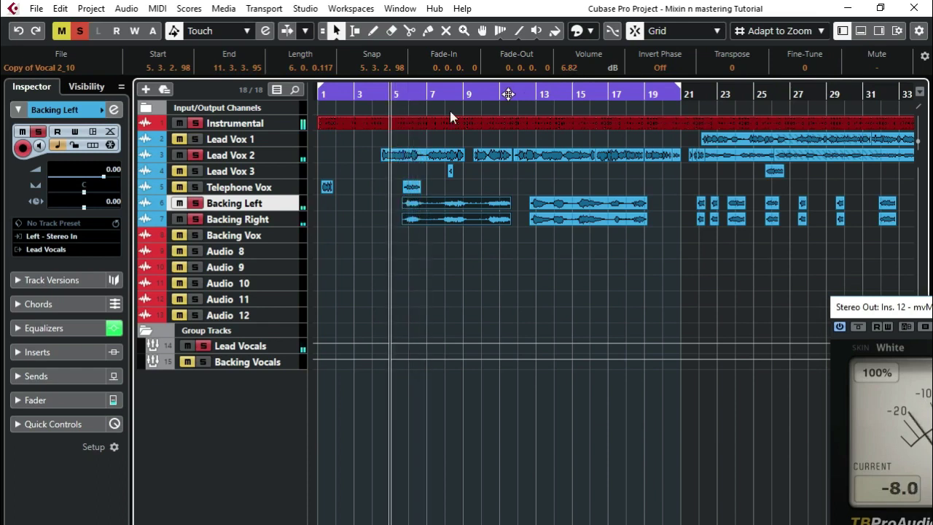
{"action": "key", "text": "space"}
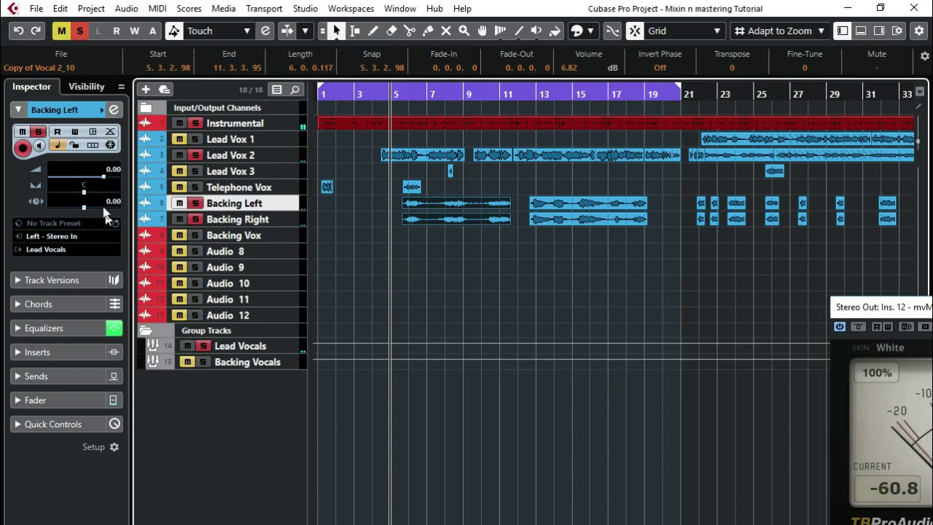
{"action": "left_click", "coordinate": [63, 191]}
{"action": "left_click_drag", "start_coordinate": [63, 191], "coordinate": [2, 186]}
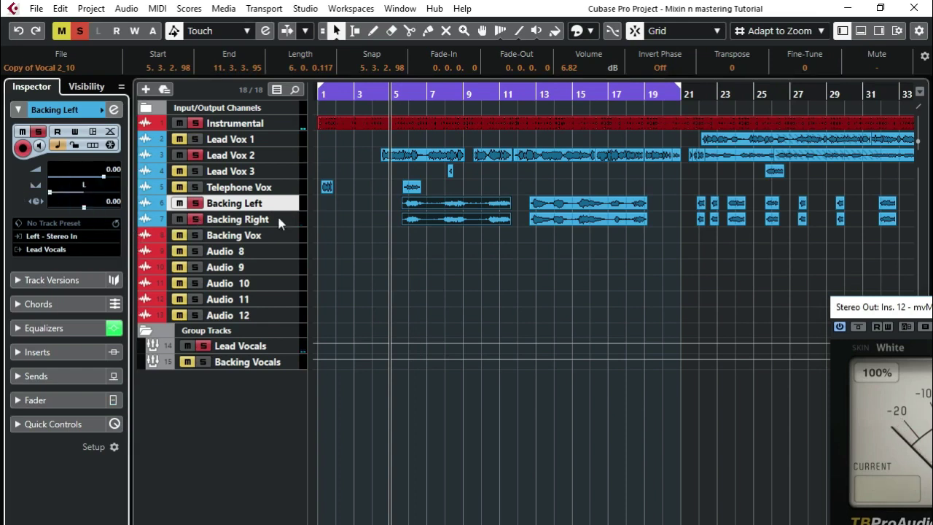
{"action": "left_click", "coordinate": [302, 219]}
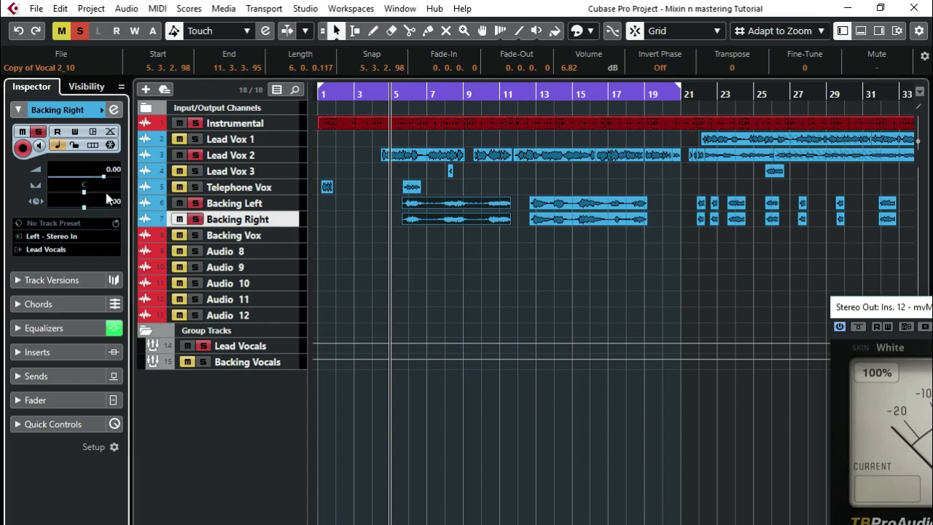
{"action": "key", "text": "space"}
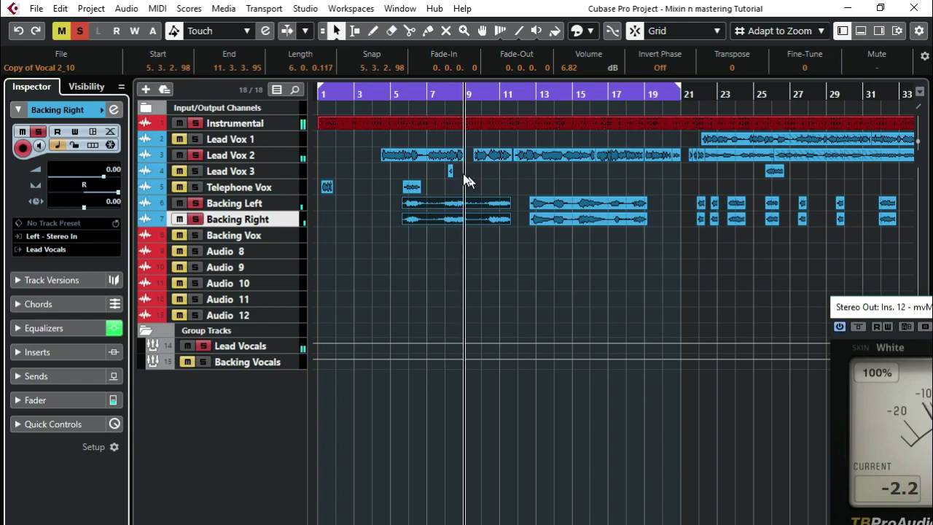
- Split both backing vocal events at bars 7 and 10, then play the passage from bar 5
{"action": "left_click", "coordinate": [388, 94]}
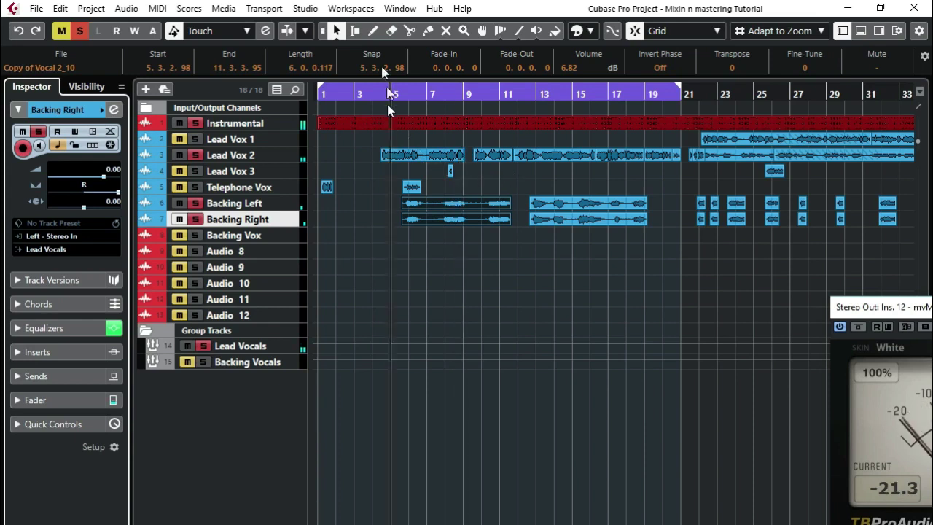
{"action": "left_click", "coordinate": [408, 31]}
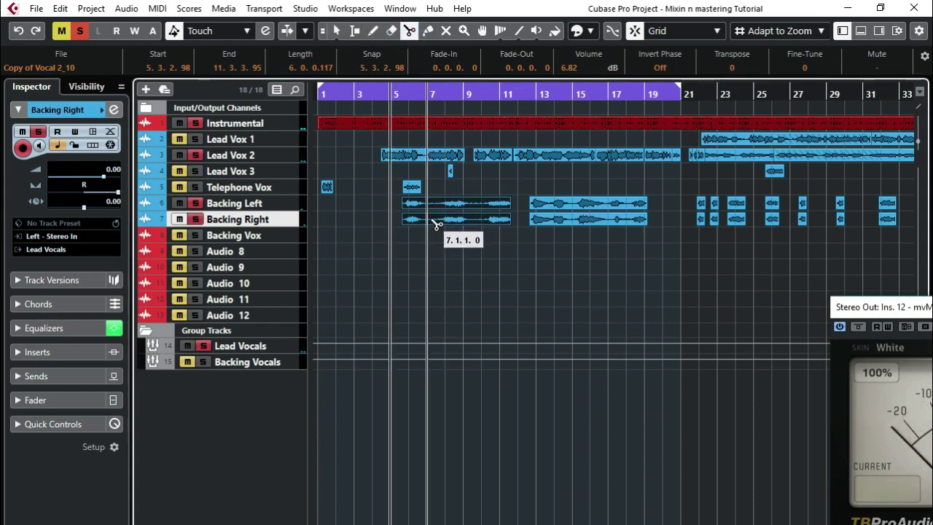
{"action": "left_click", "coordinate": [436, 220]}
{"action": "left_click", "coordinate": [481, 219]}
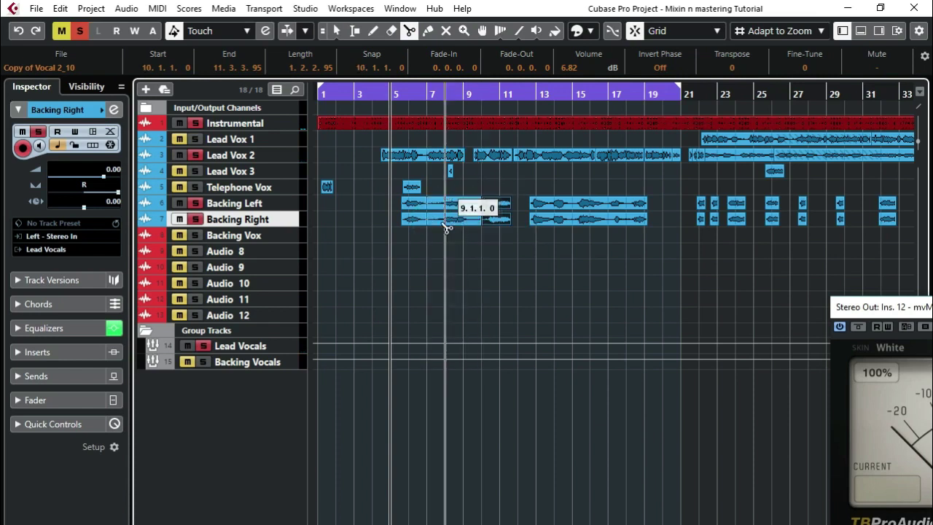
{"action": "left_click", "coordinate": [335, 30]}
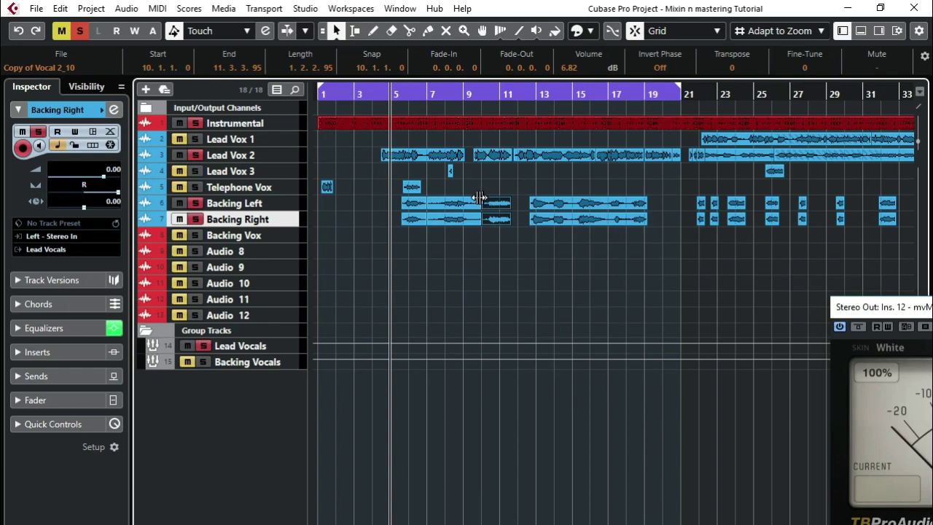
{"action": "key", "text": "space"}
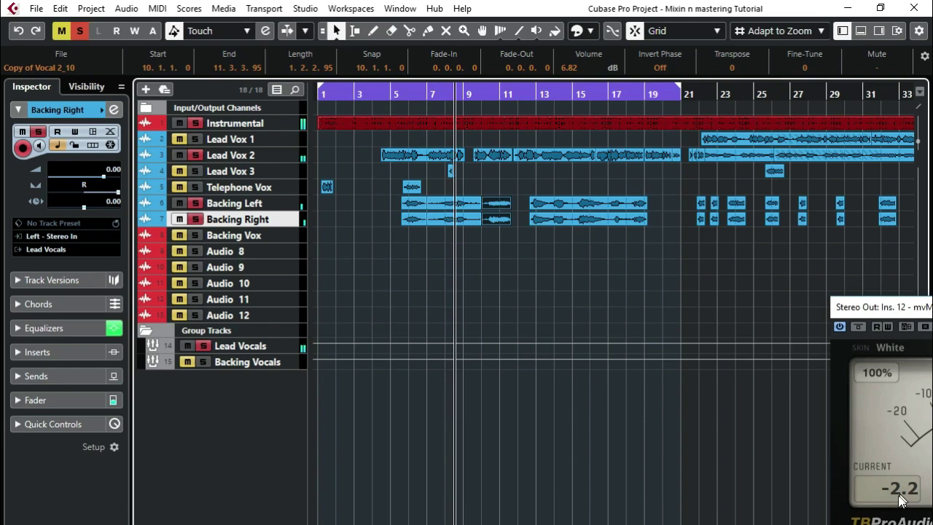
- Turn the bar 7–10 backing-vocal events down to 4.82 dB while playing them
{"action": "key", "text": "space"}
{"action": "left_click", "coordinate": [441, 232]}
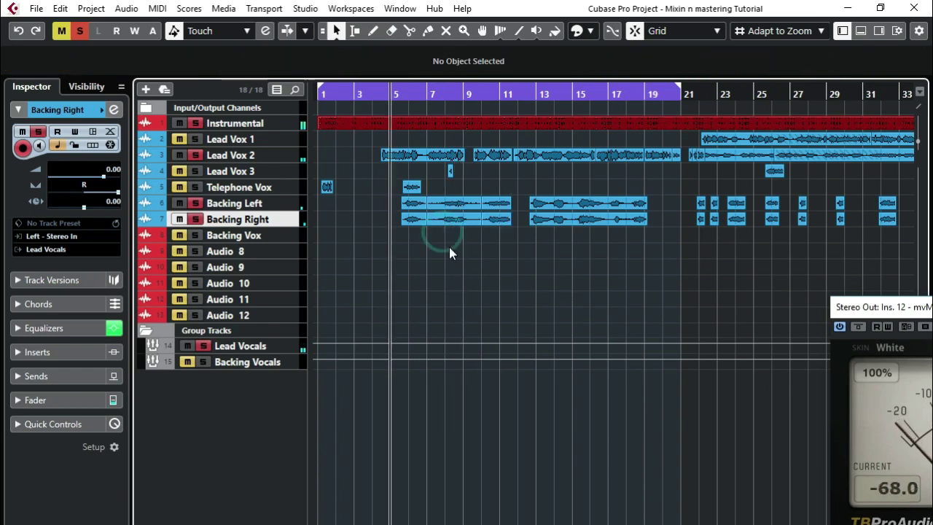
{"action": "left_click_drag", "start_coordinate": [453, 250], "coordinate": [447, 181]}
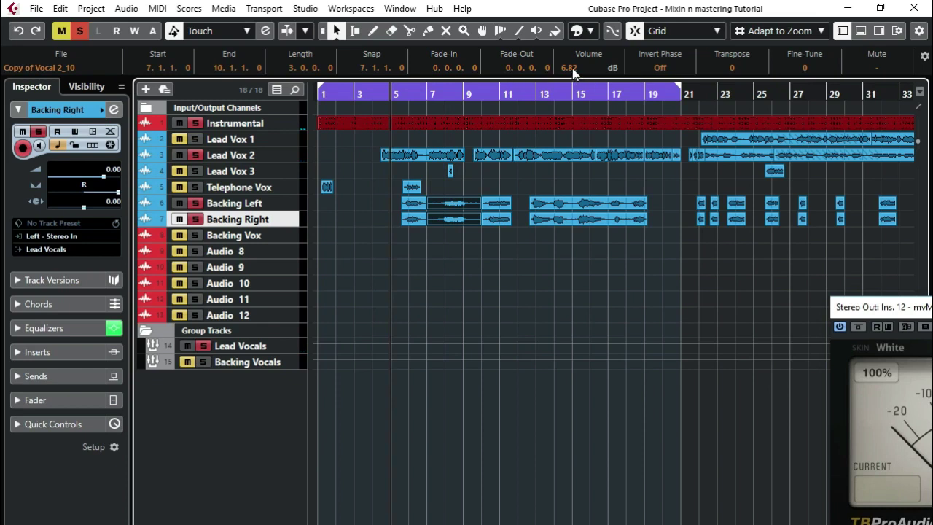
{"action": "key", "text": "l"}
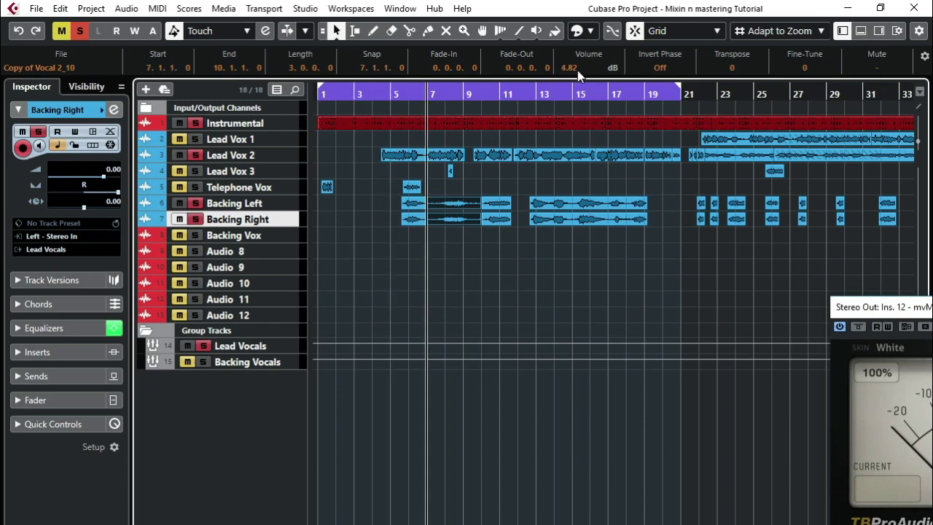
{"action": "key", "text": "space"}
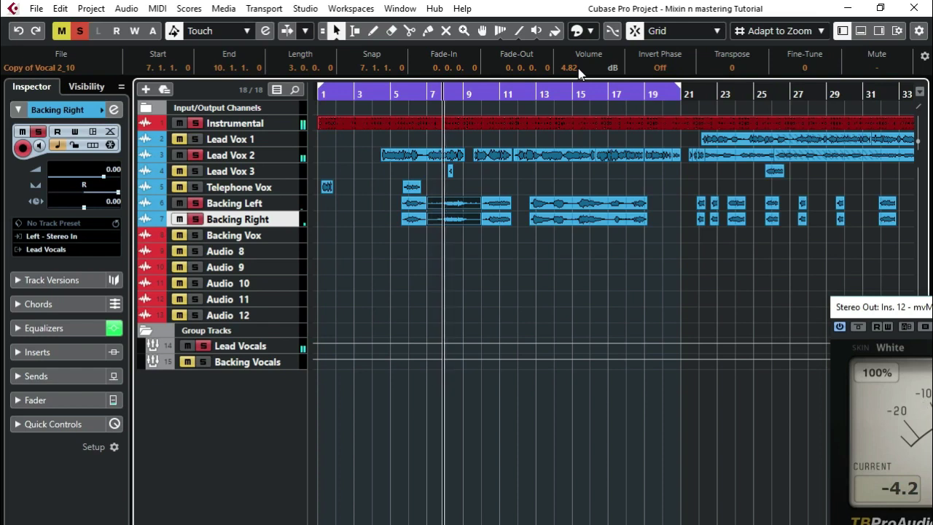
{"action": "left_click", "coordinate": [575, 66]}
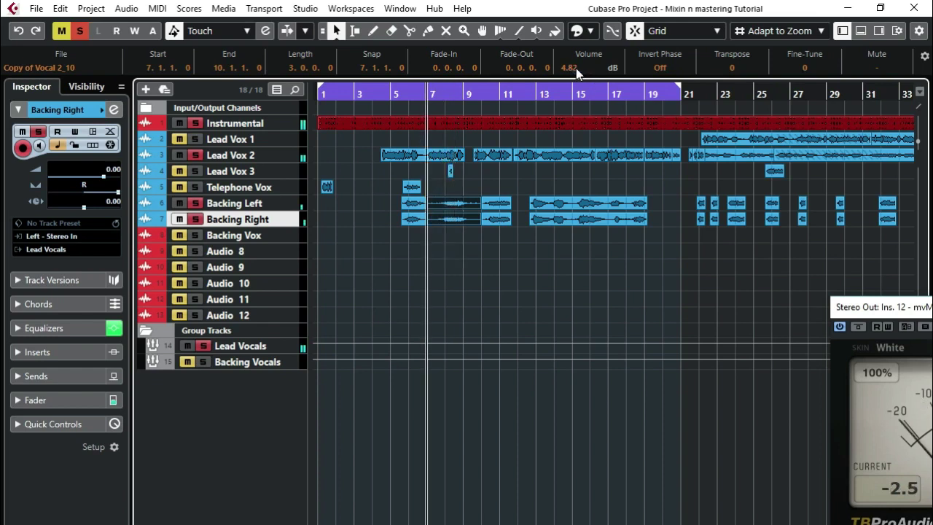
{"action": "key", "text": "Right"}
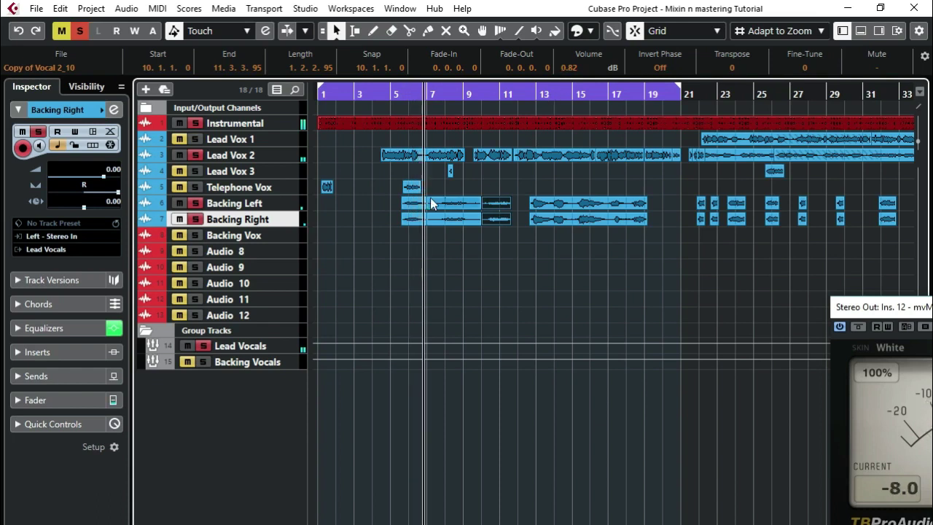
- Lower the opening Backing Left and Right events to -1.18 dB and stop playback
{"action": "left_click", "coordinate": [392, 211]}
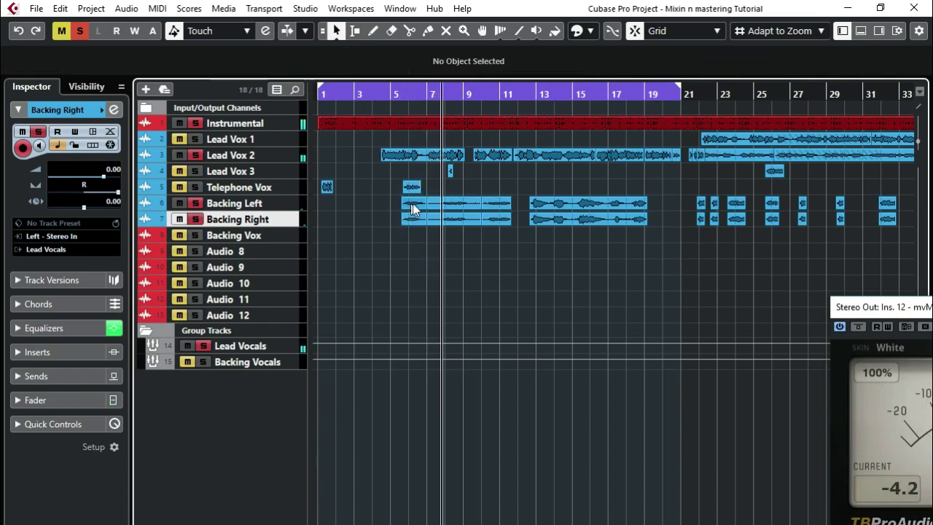
{"action": "left_click_drag", "start_coordinate": [391, 204], "coordinate": [412, 220]}
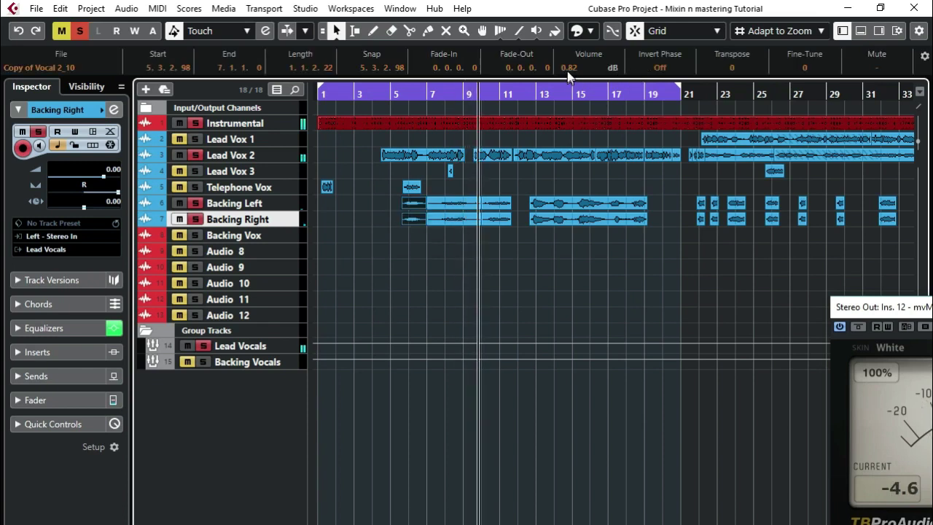
{"action": "scroll", "coordinate": [568, 71], "scroll_direction": "down", "scroll_amount": 2}
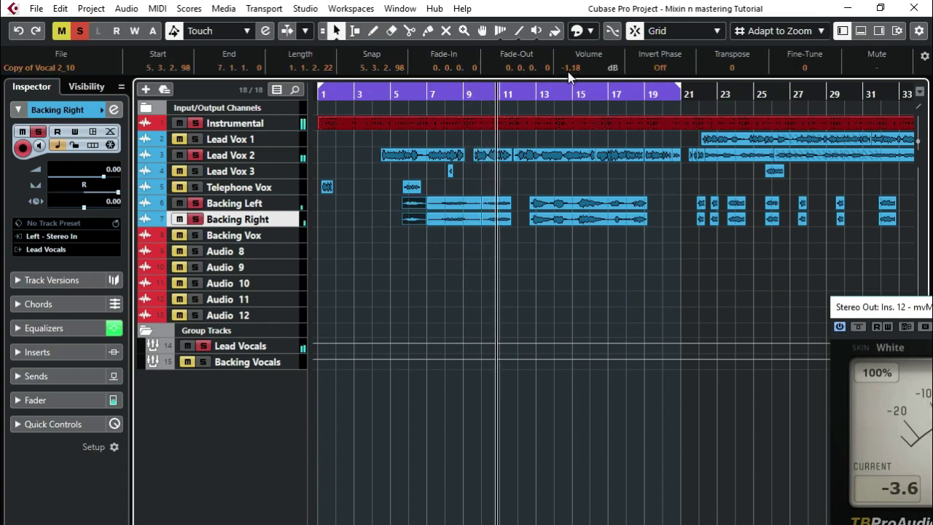
{"action": "key", "text": "space"}
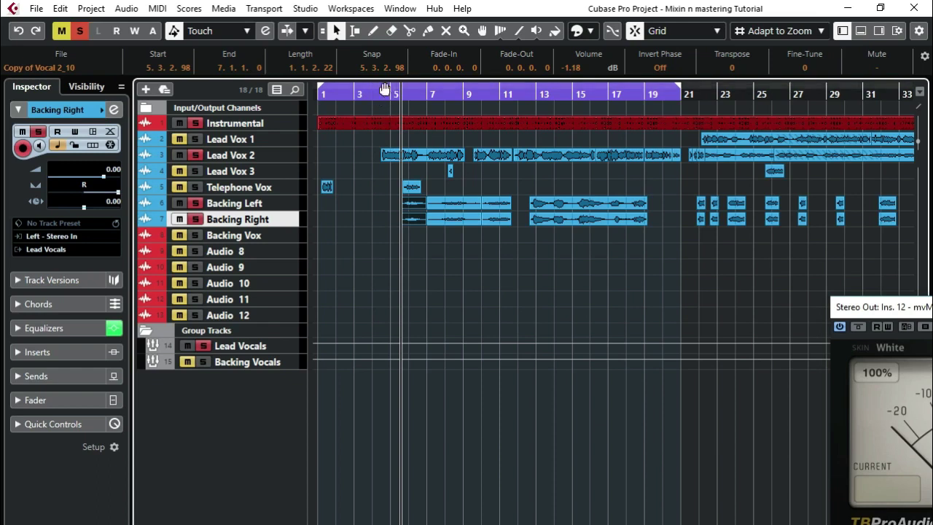
{"action": "left_click", "coordinate": [381, 93]}
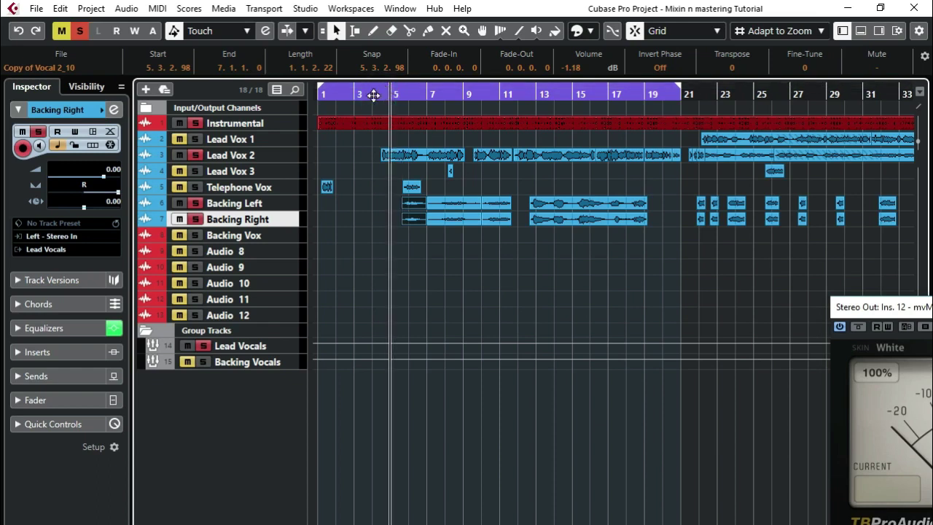
{"action": "left_click_drag", "start_coordinate": [373, 94], "coordinate": [379, 91]}
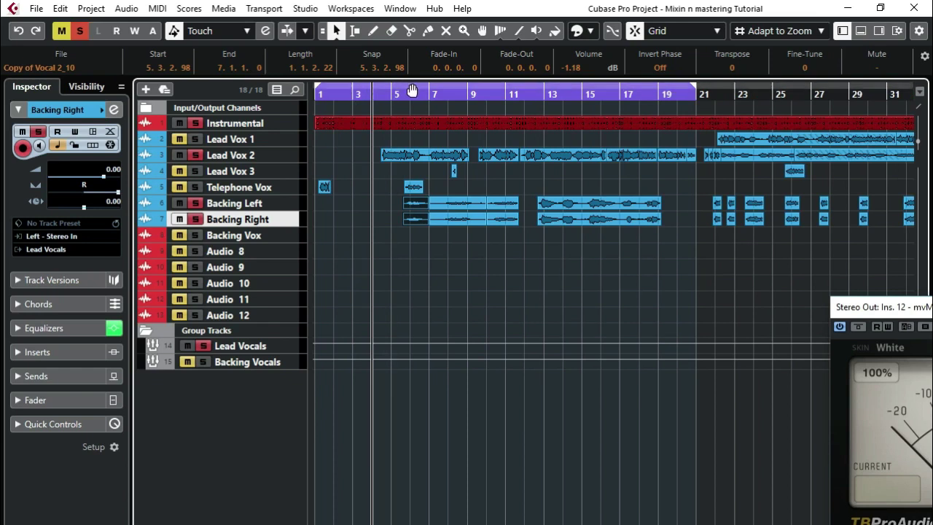